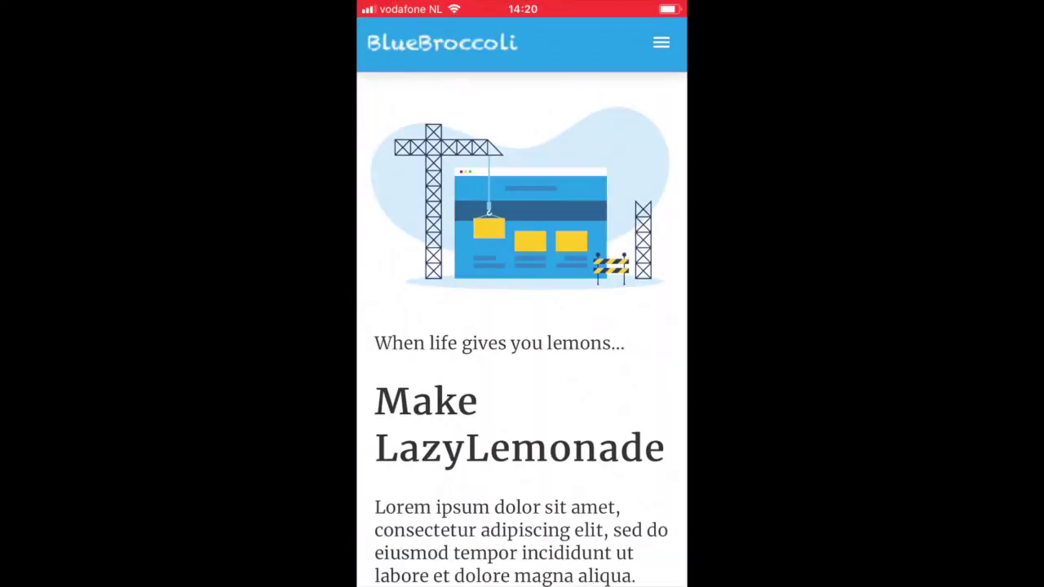
Step: Browse the BlueBroccoli home page on the phone and launch the SM app from the Android device's home screen
scroll(522, 326, down, 15)
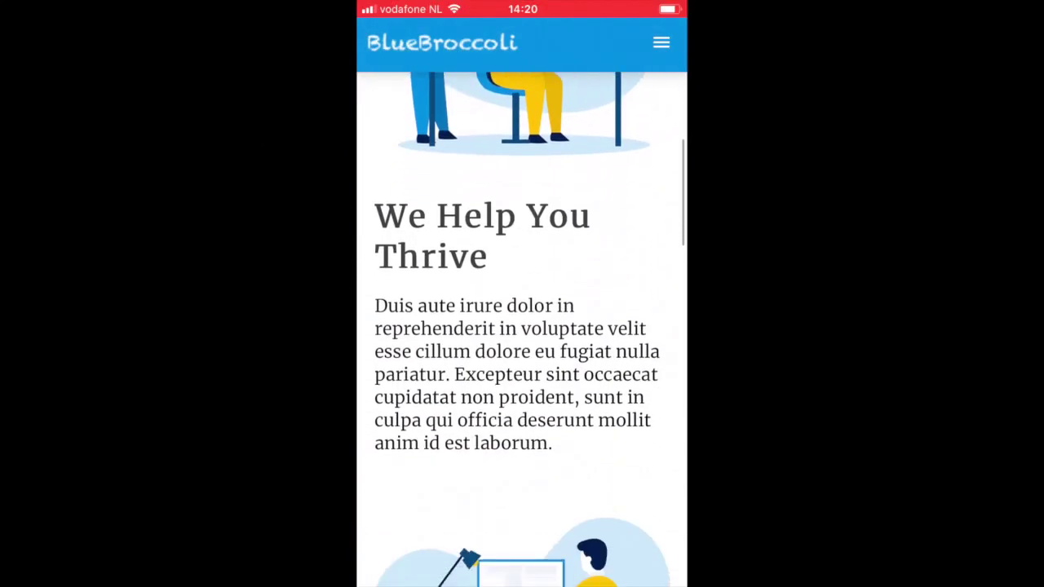
scroll(522, 327, up, 7)
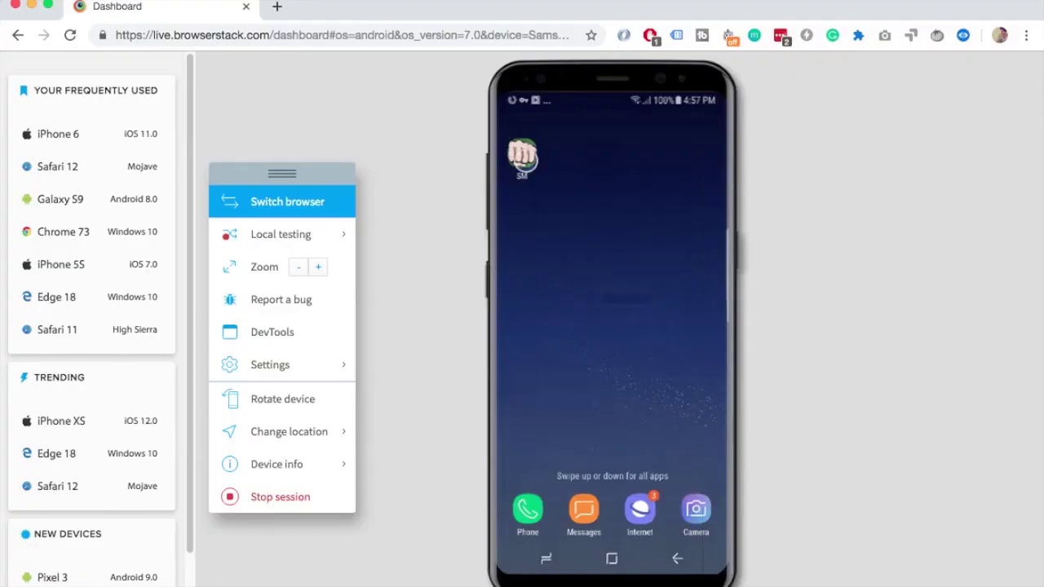
click(522, 156)
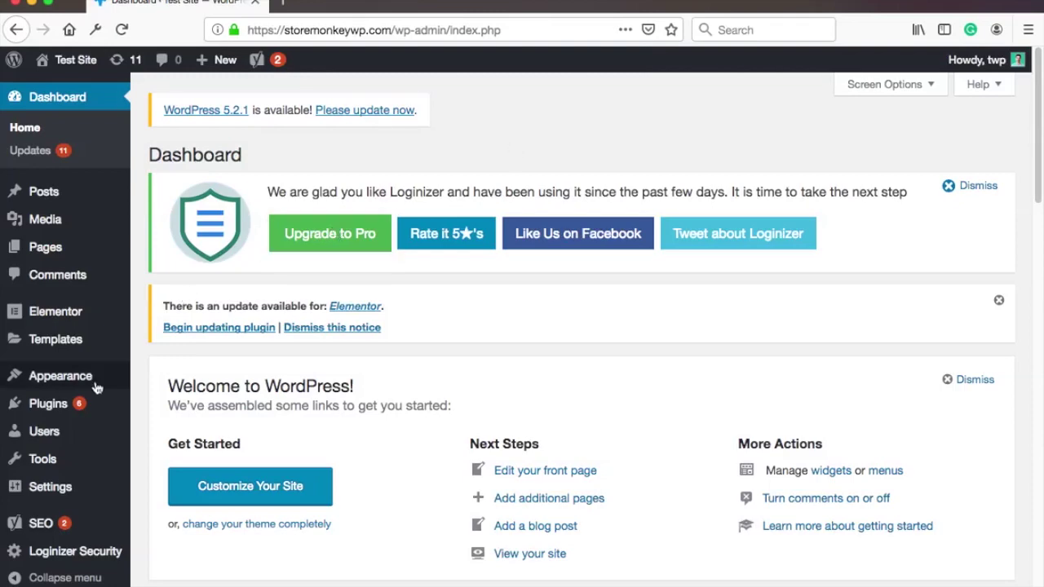
Step: Search the WordPress plugins available for installation with the keyword pwa
mouse_move(89, 400)
click(165, 429)
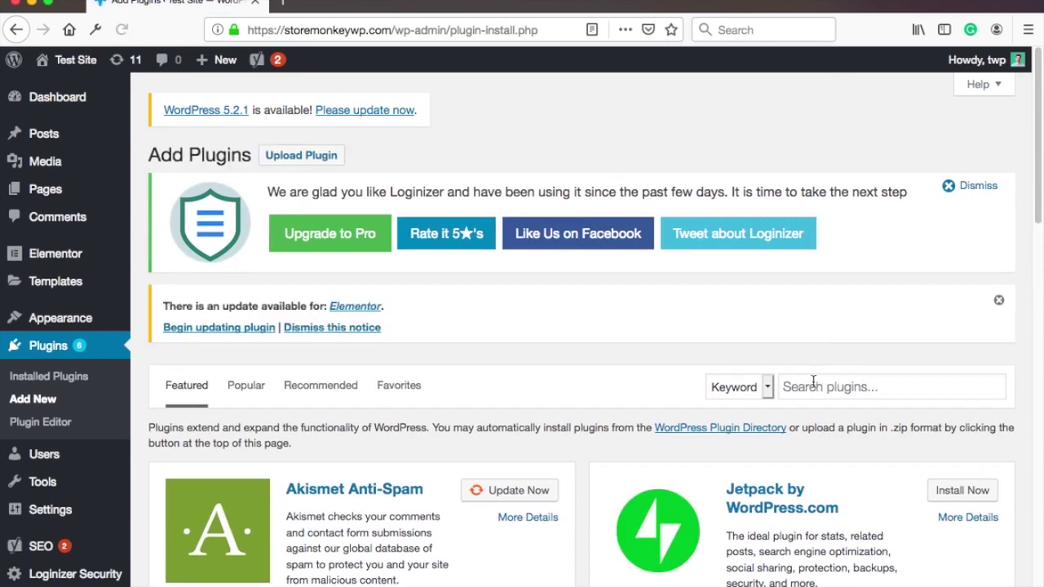
click(813, 382)
text(pwa)
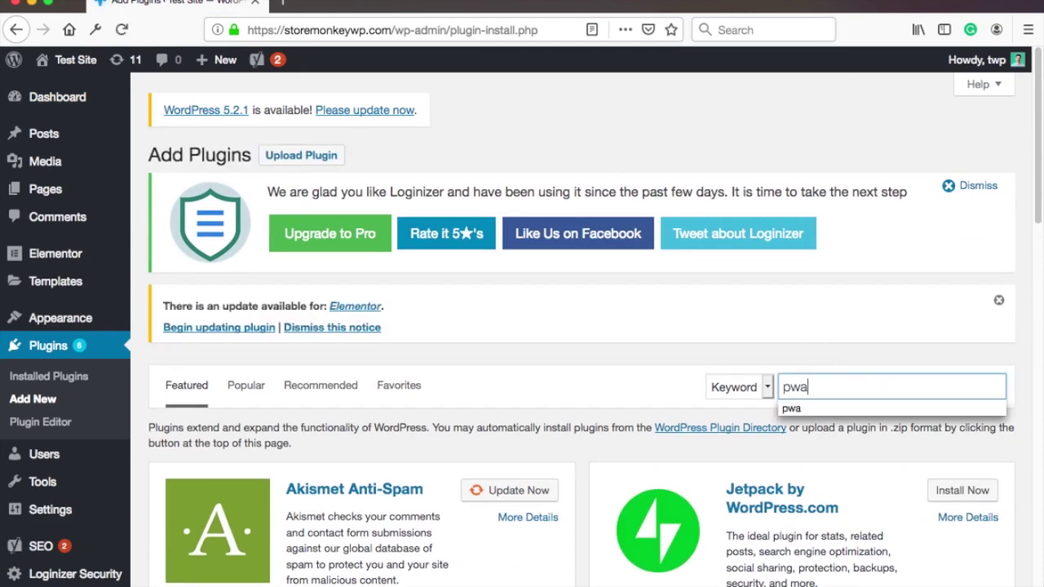
key(Return)
scroll(627, 349, down, 3)
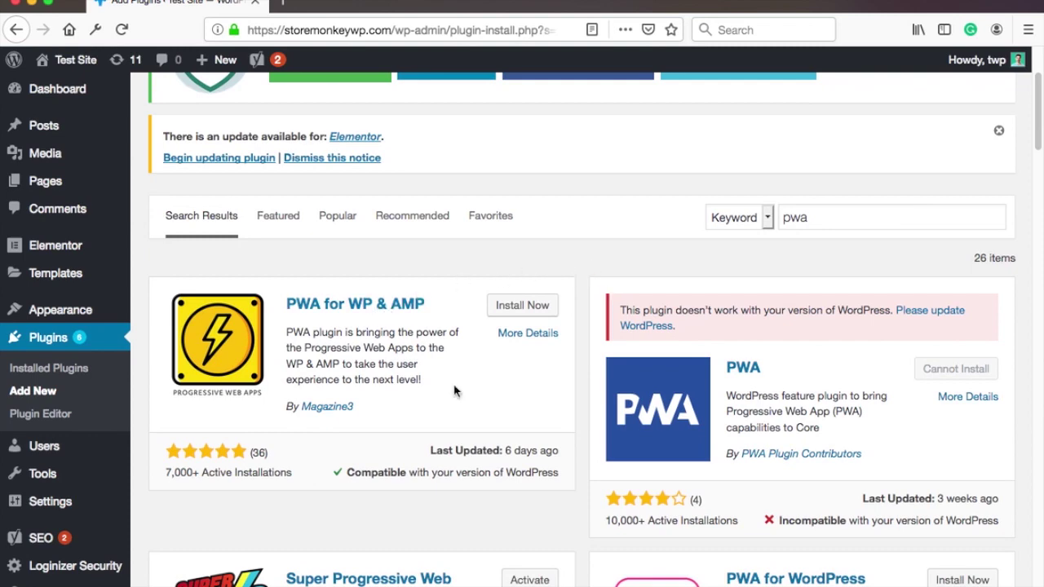
Step: Install and activate the PWA for WP & AMP plugin
scroll(454, 389, down, 4)
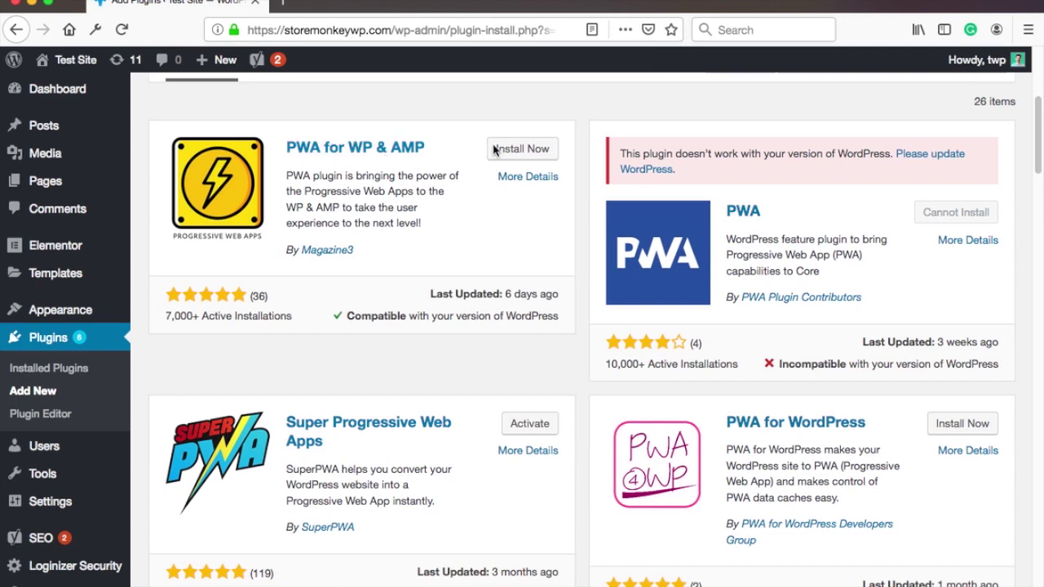
click(518, 154)
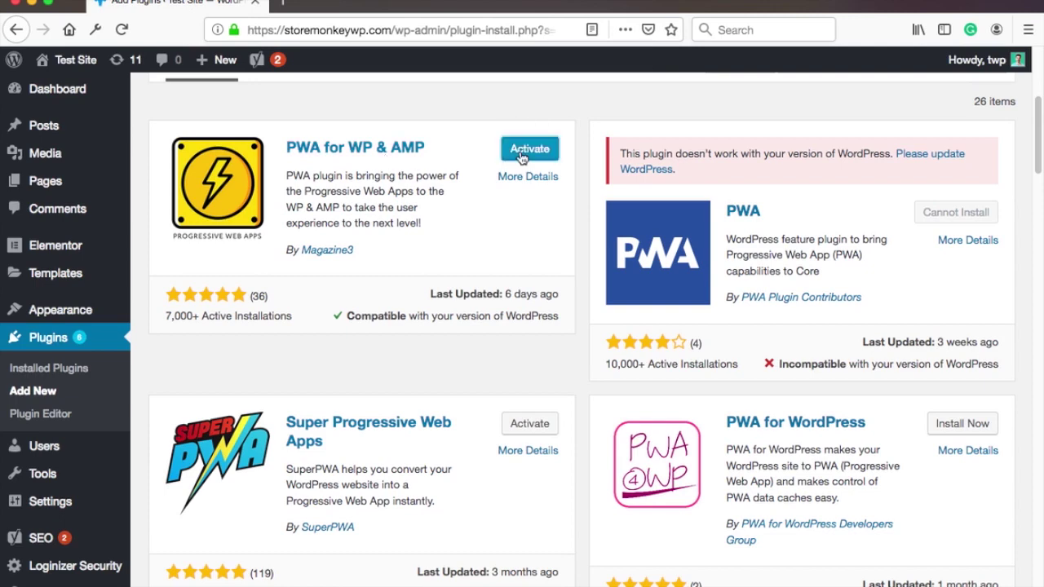
click(534, 153)
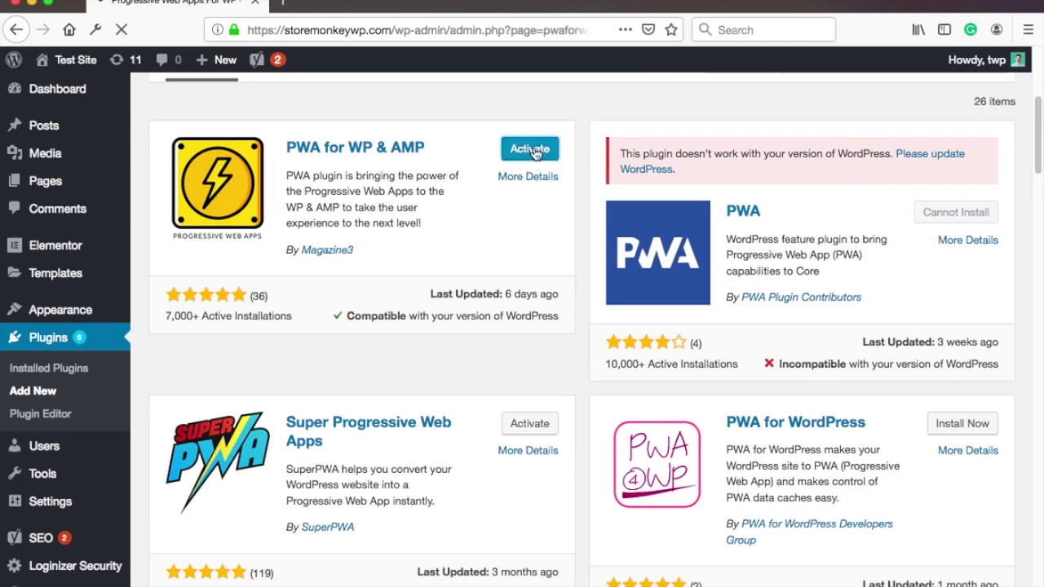
Step: Review the app name, short name and description in the PWA plugin's general settings
scroll(553, 141, down, 5)
scroll(553, 142, down, 1)
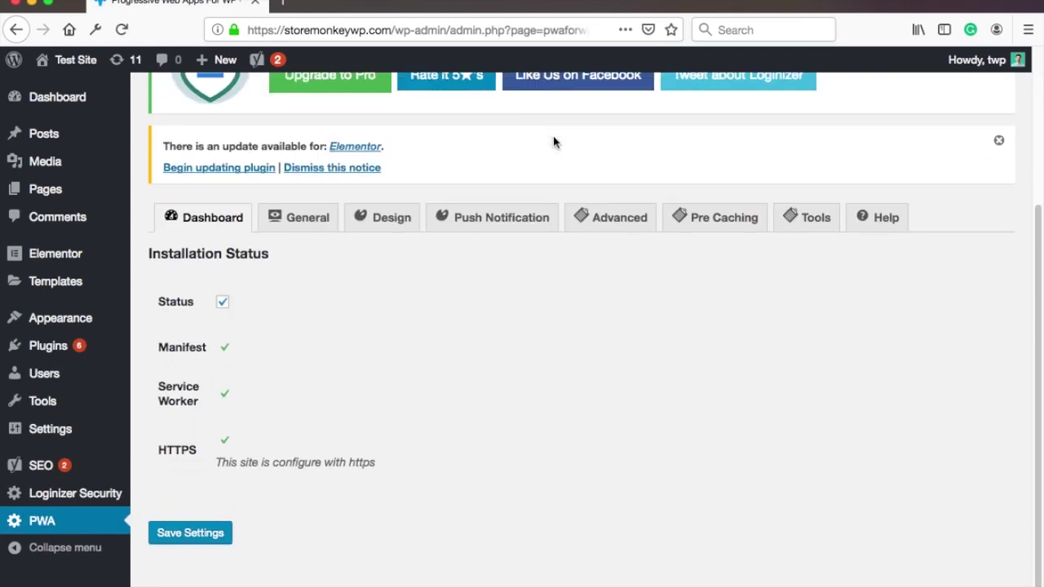
click(300, 224)
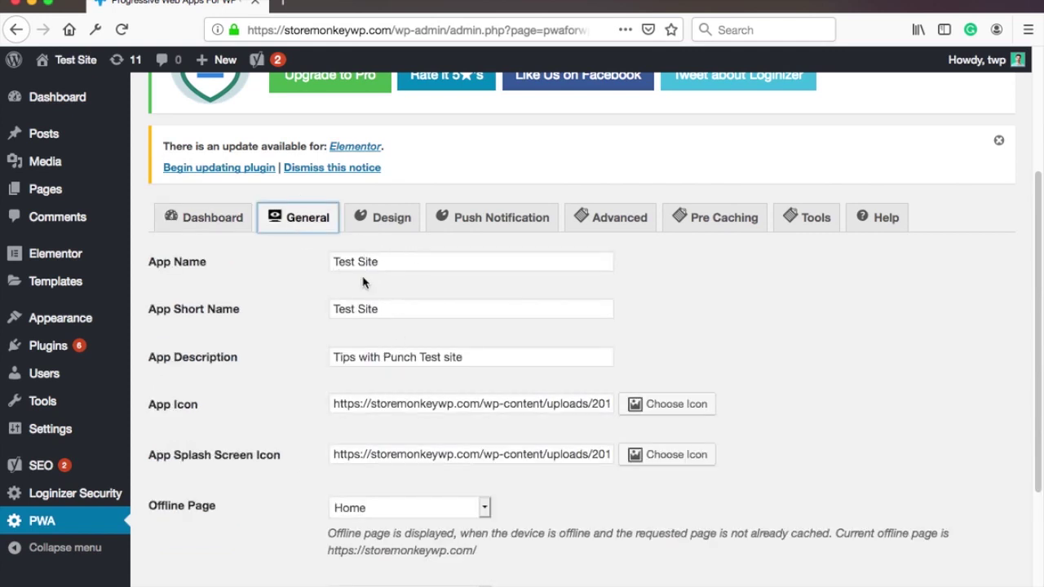
scroll(359, 290, down, 1)
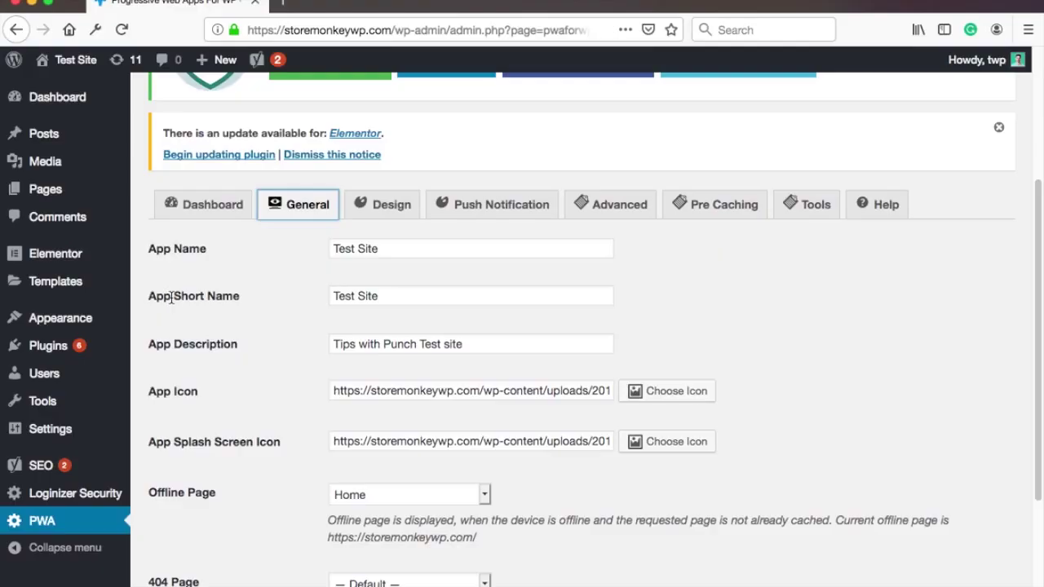
drag(151, 296, 331, 296)
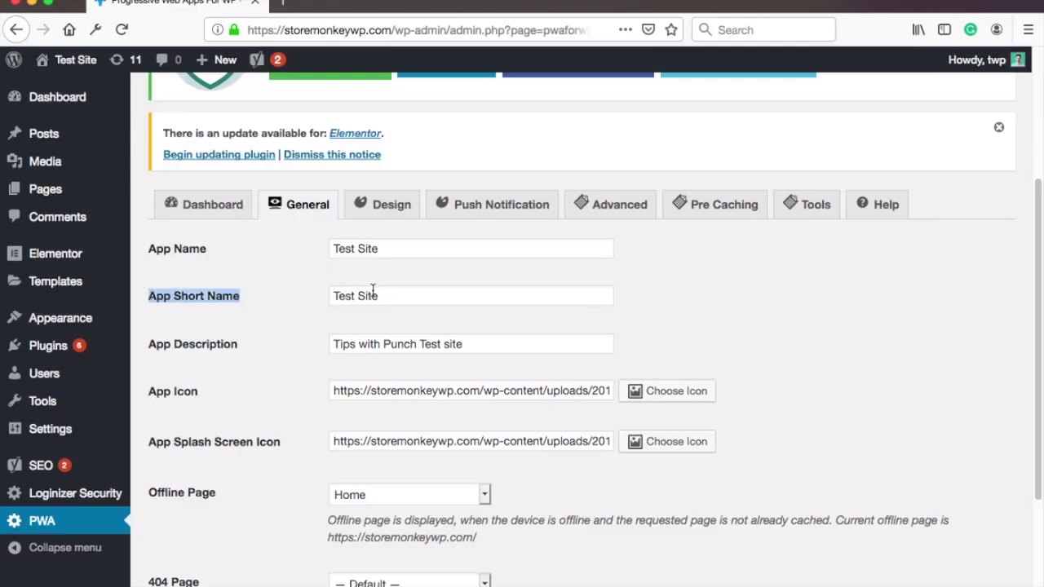
click(292, 282)
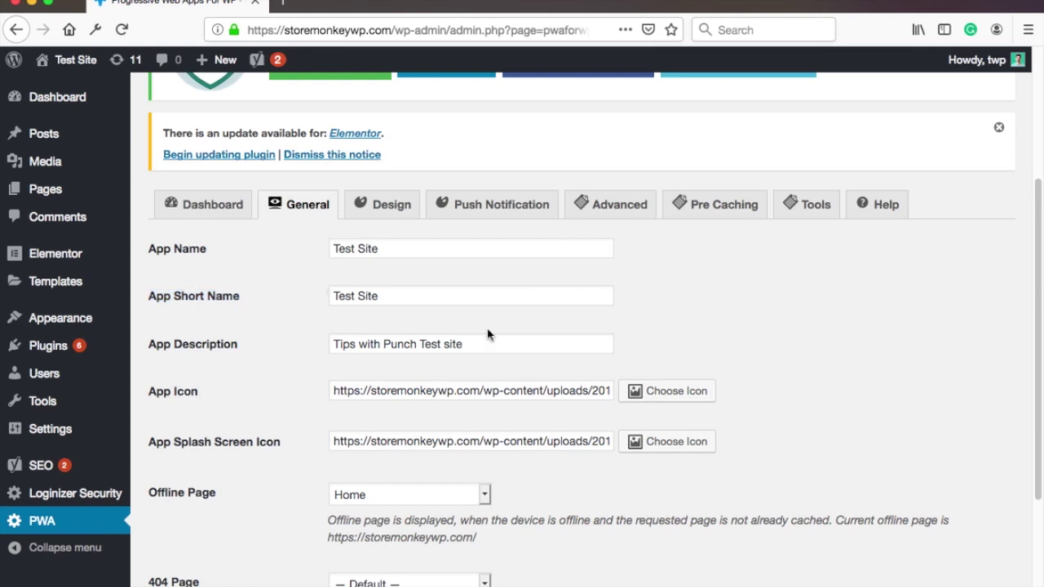
Step: Set the app icon to the 192 by 192 pixel image Icon-profile-mini-pwa.png from the media library
scroll(690, 326, down, 1)
click(672, 340)
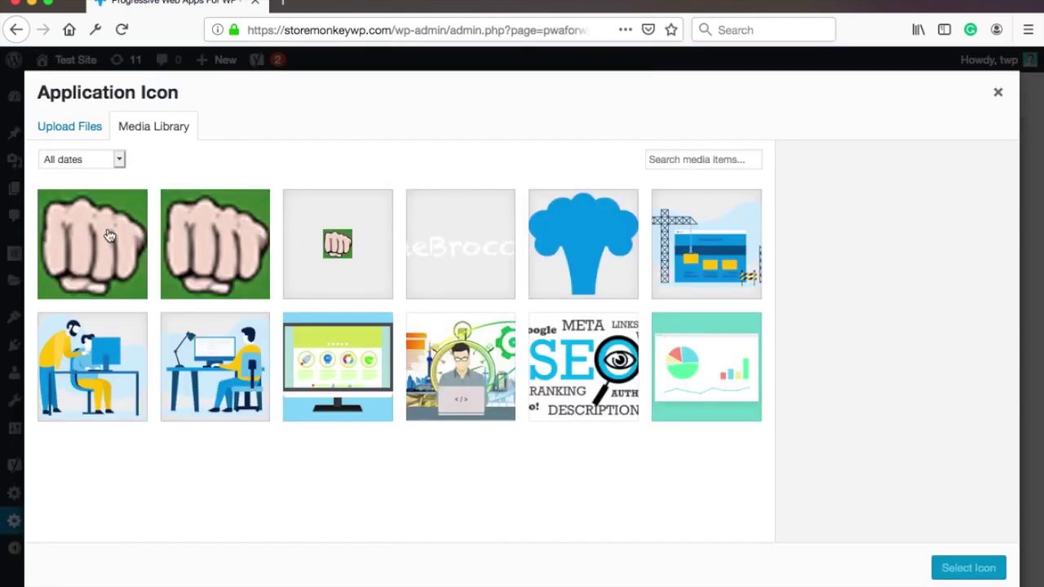
click(109, 235)
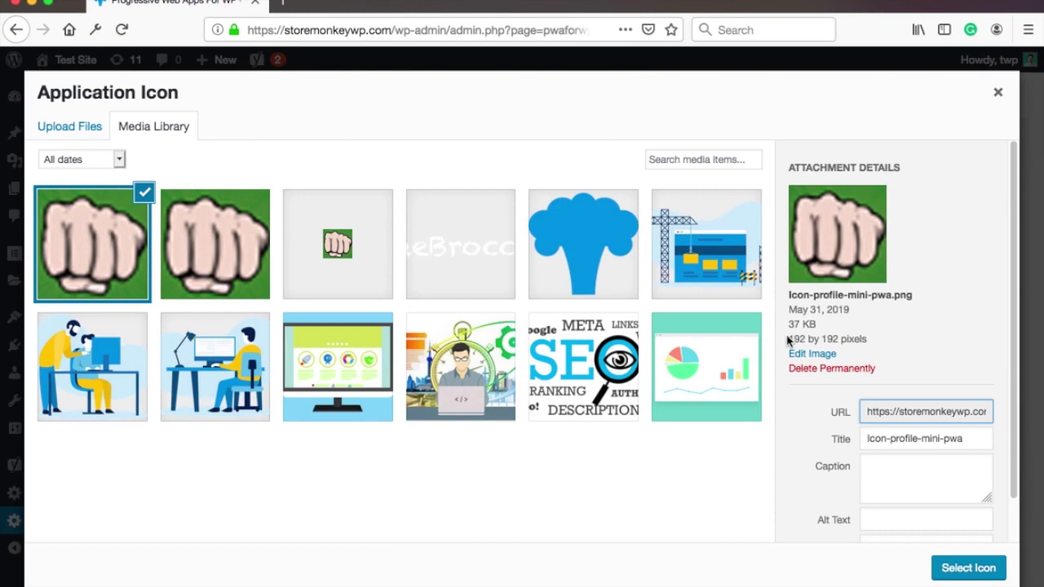
drag(788, 339, 868, 344)
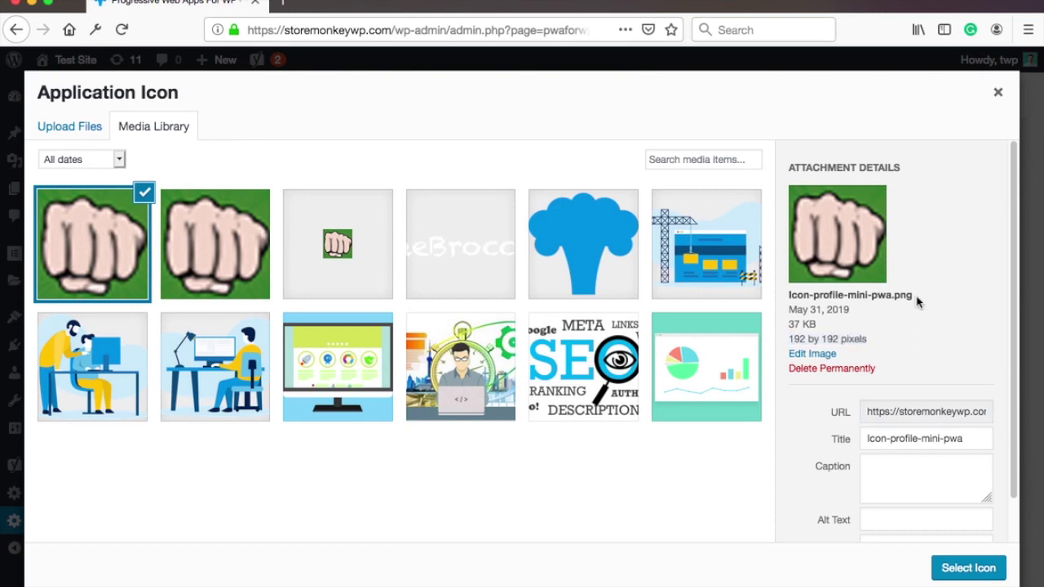
click(967, 567)
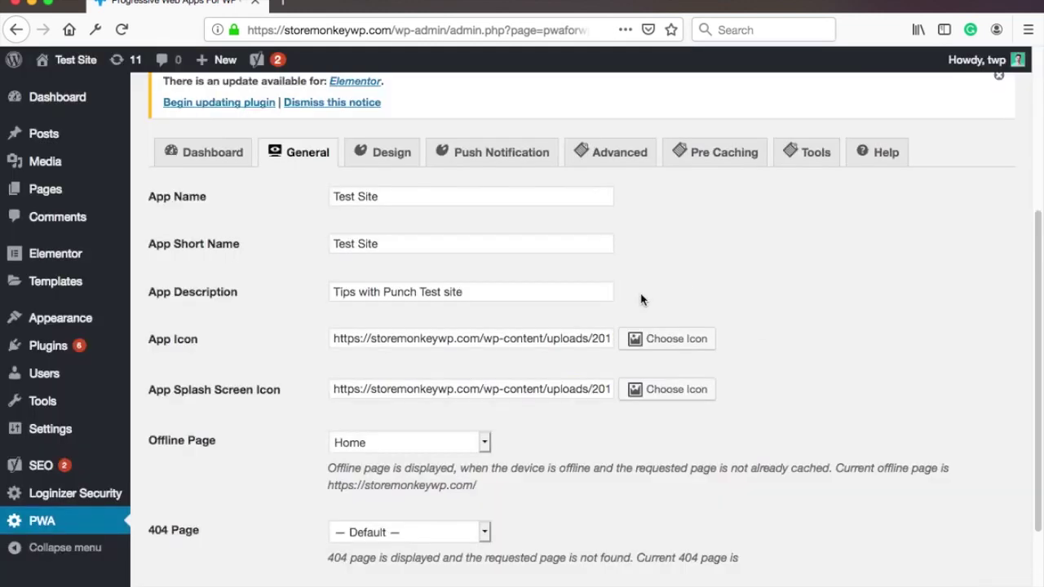
Step: Set the splash screen icon to the 512 by 512 pixel image Icon-profile-mini-pwa-l.png from the media library
click(662, 395)
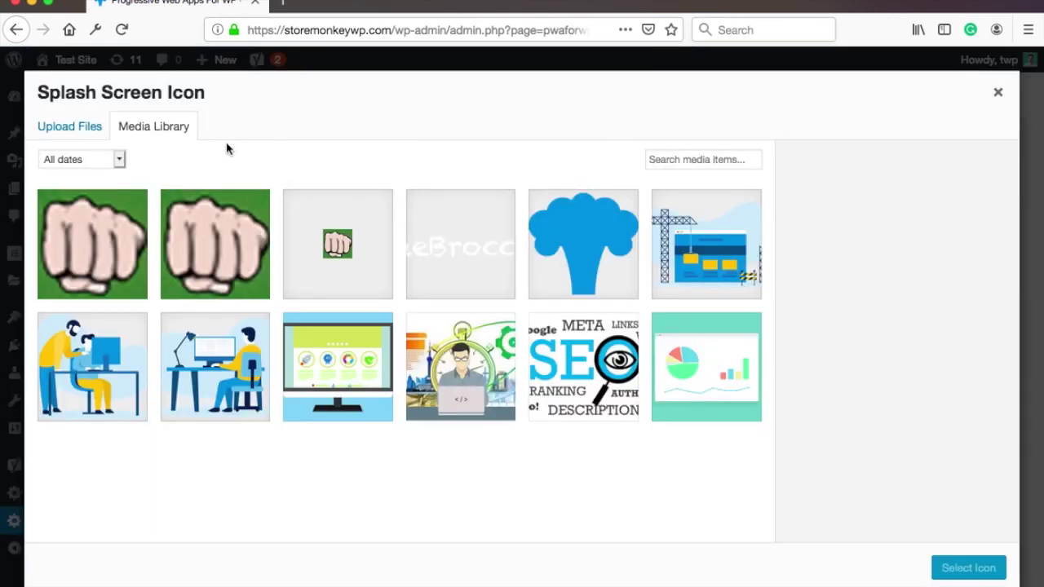
click(221, 214)
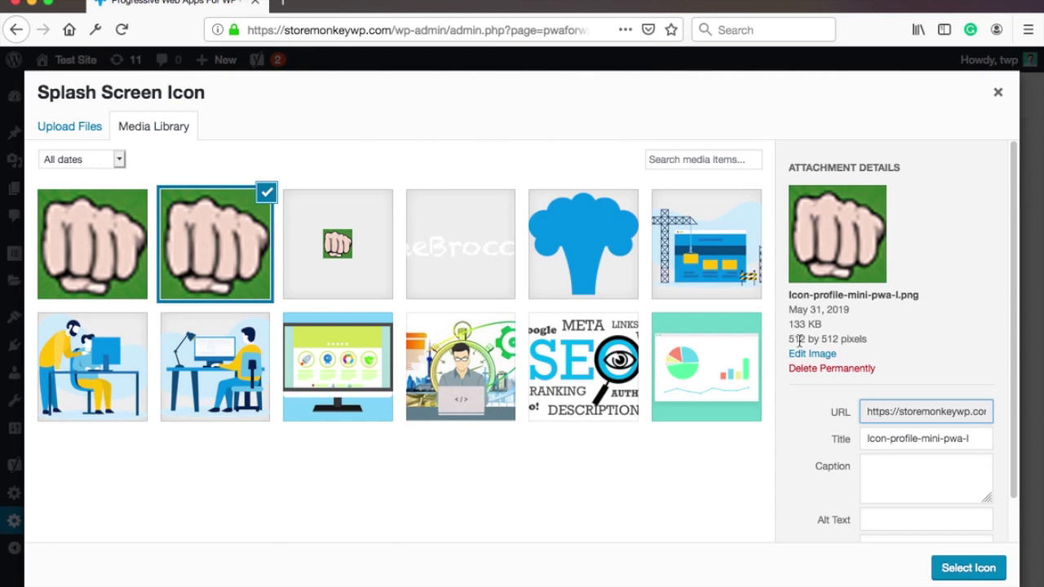
click(967, 572)
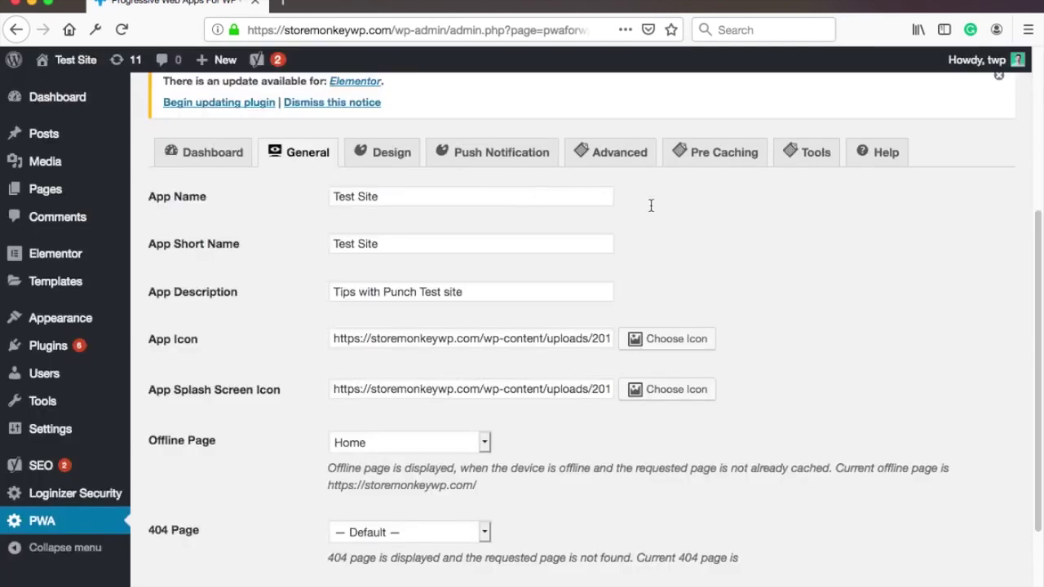
Step: Keep Home as the offline page and save the PWA plugin's settings
scroll(798, 233, down, 4)
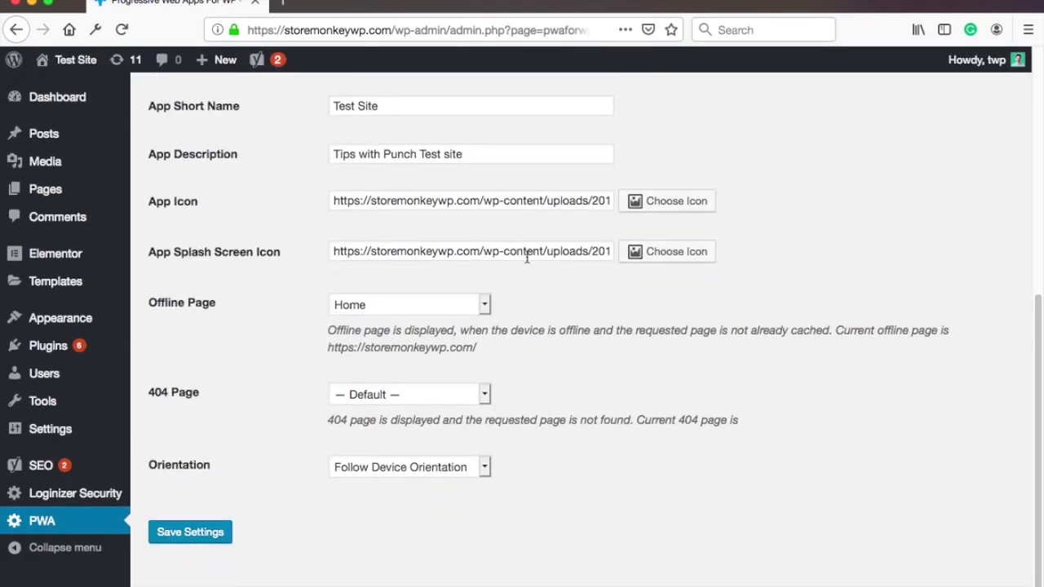
click(383, 305)
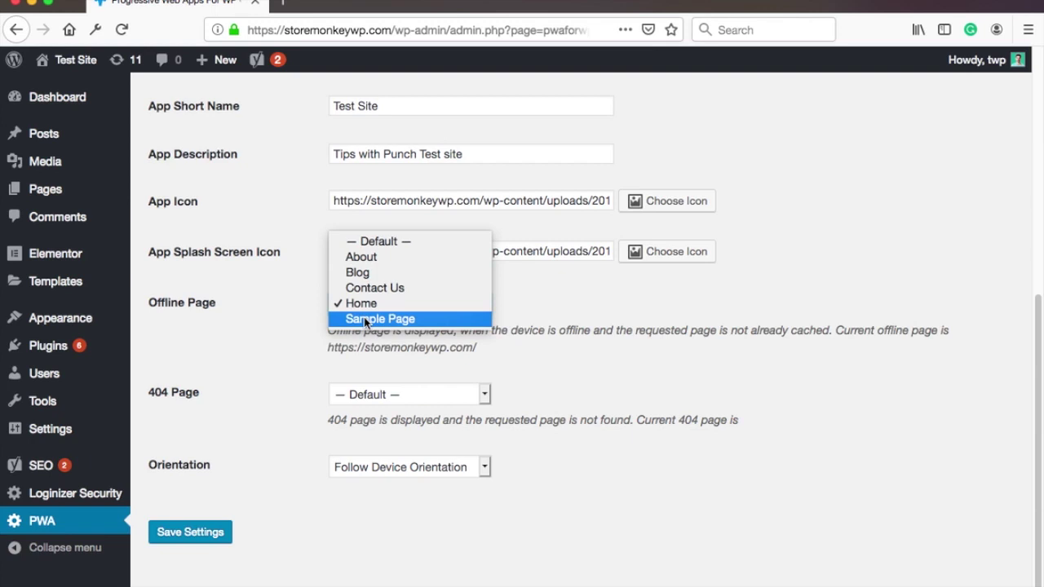
click(551, 314)
key(Tab)
key(Tab)
click(214, 533)
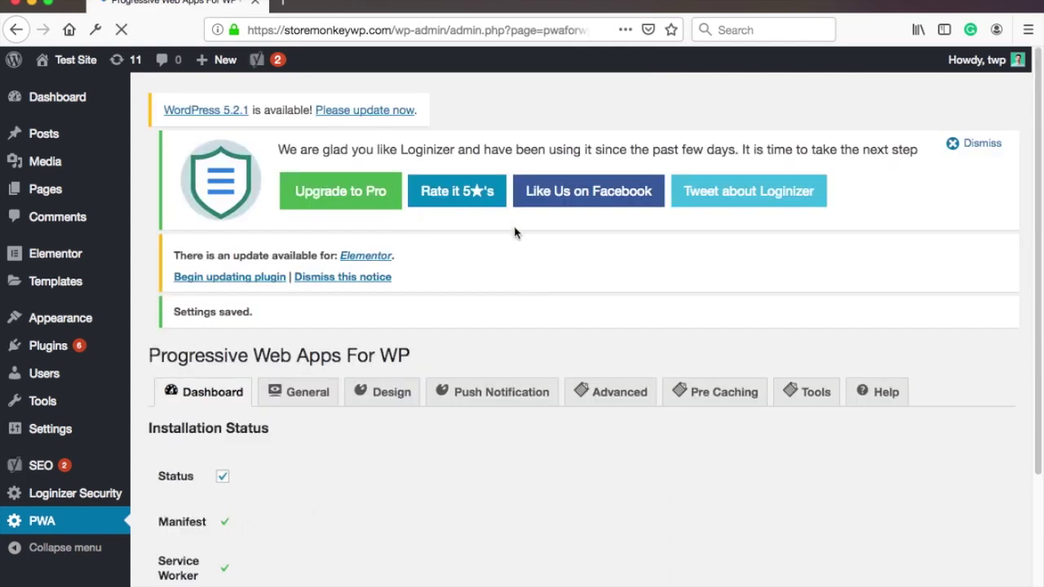
Step: Examine the PWA plugin's push notification settings
scroll(518, 220, down, 2)
click(469, 264)
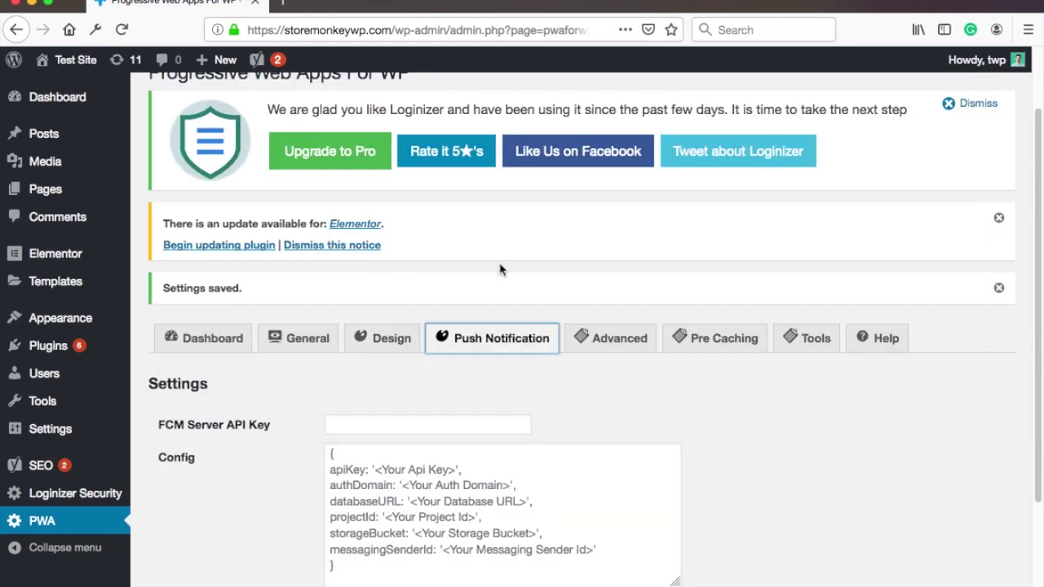
scroll(522, 237, down, 2)
Step: Review the plugin's advanced settings and toggle Enable On Desktop for the custom Add To Home banner
click(612, 210)
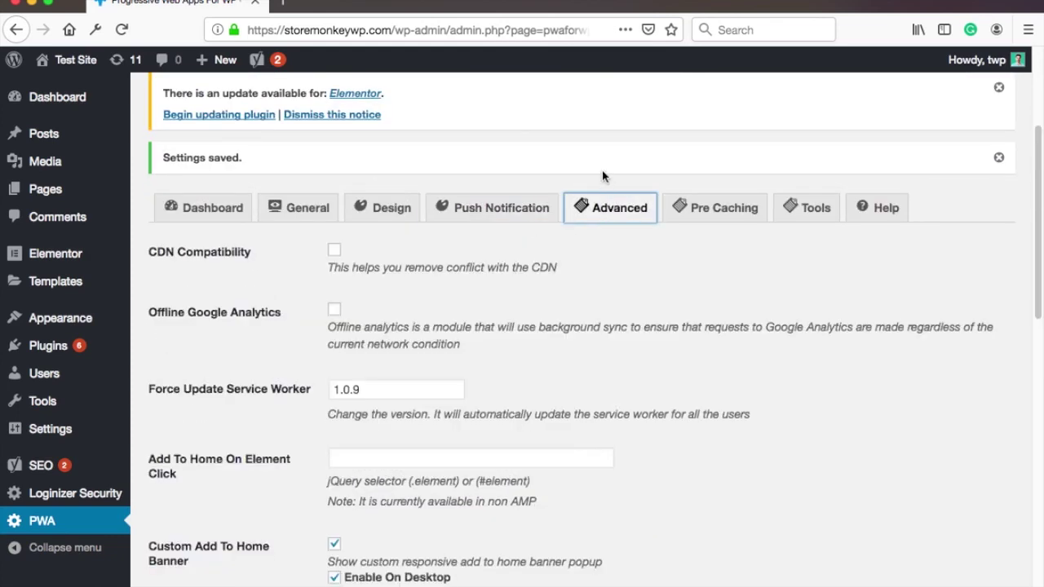
scroll(600, 175, up, 1)
scroll(599, 174, down, 4)
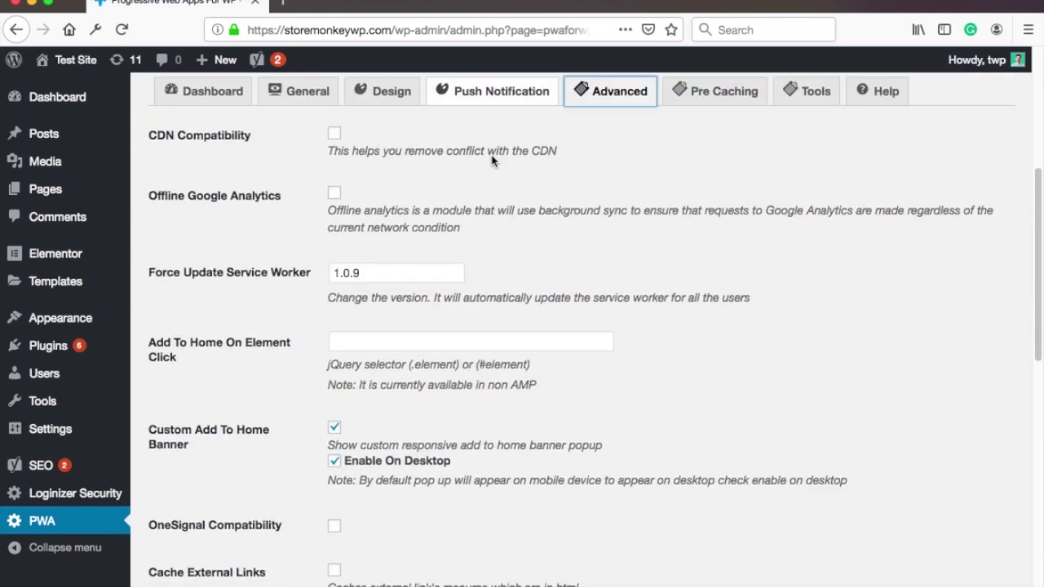
scroll(498, 159, down, 3)
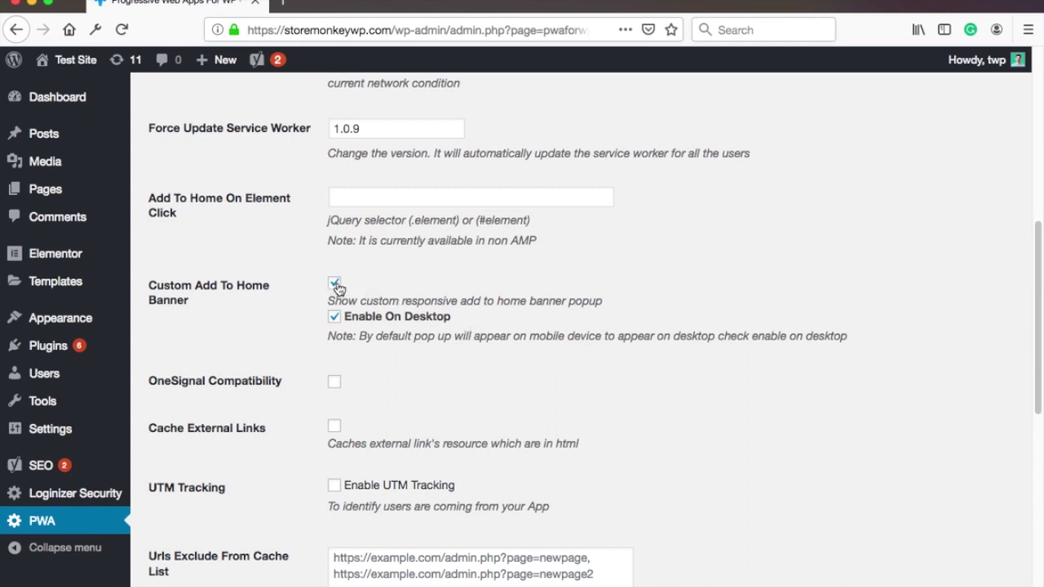
click(334, 318)
scroll(447, 337, down, 2)
scroll(448, 337, down, 10)
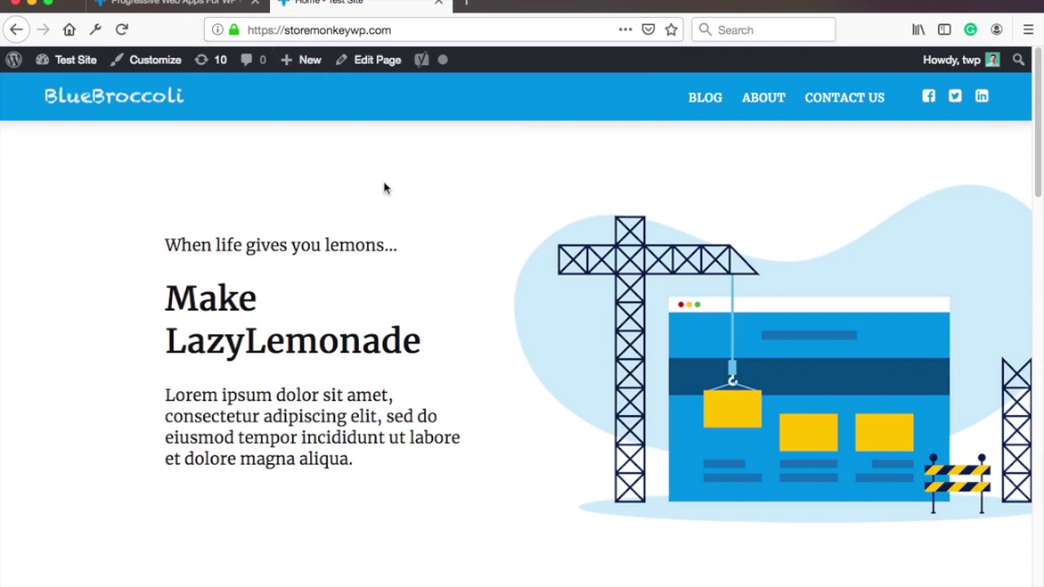
Step: Inspect the site's home page and check the browser console for the service worker registration message
right_click(368, 285)
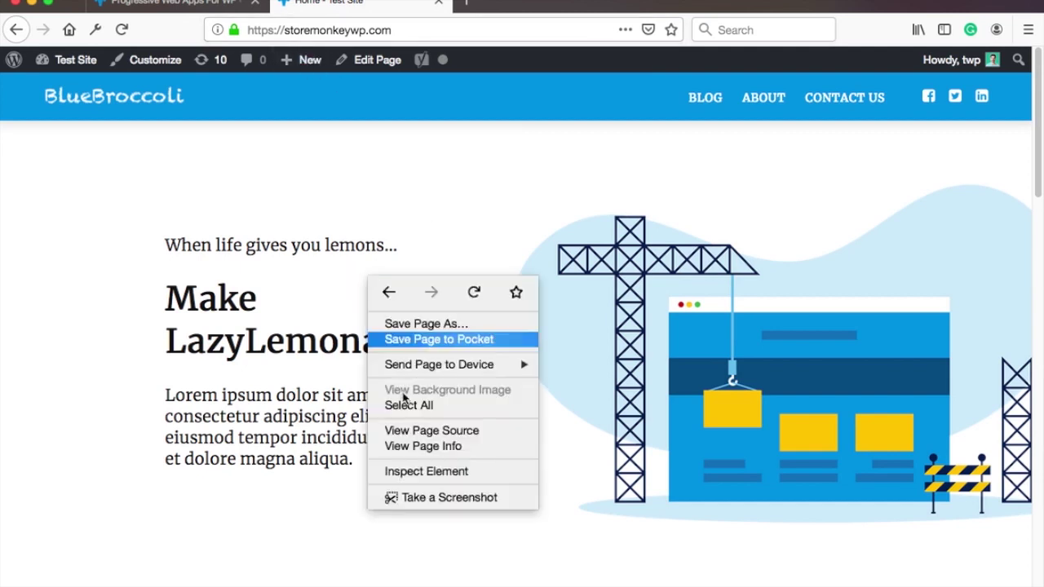
click(422, 473)
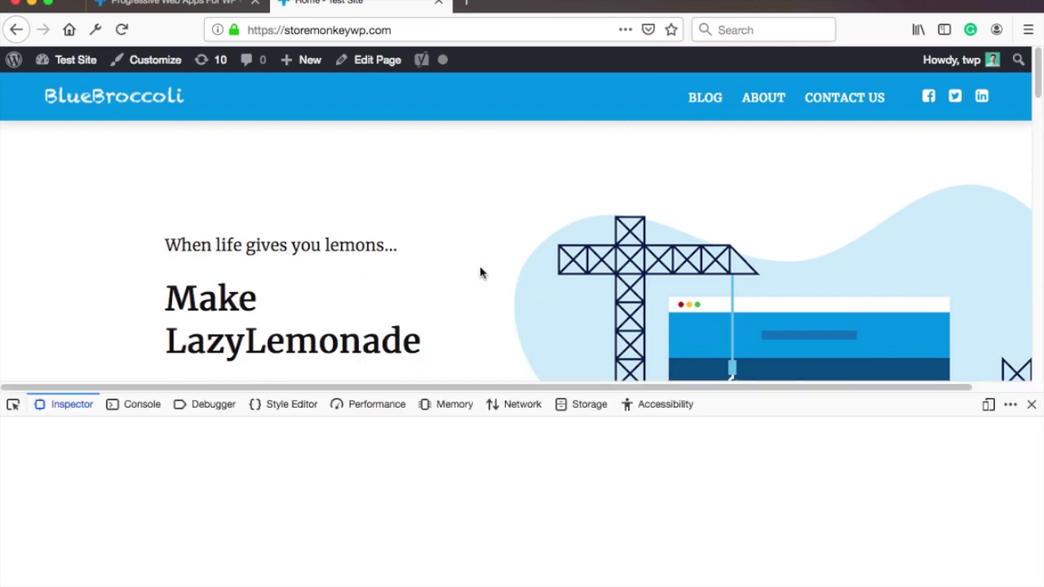
click(138, 404)
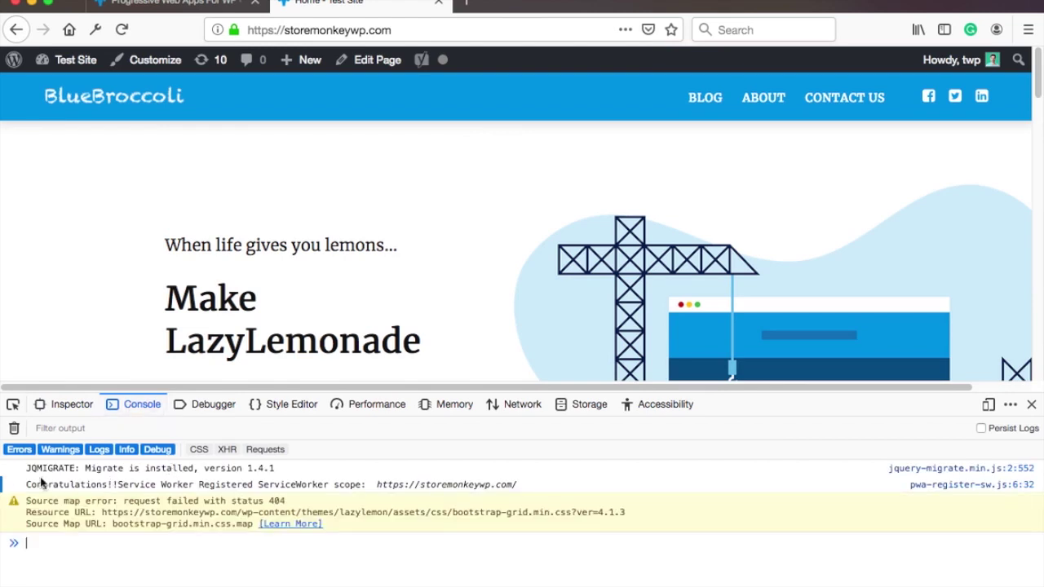
drag(29, 484, 548, 484)
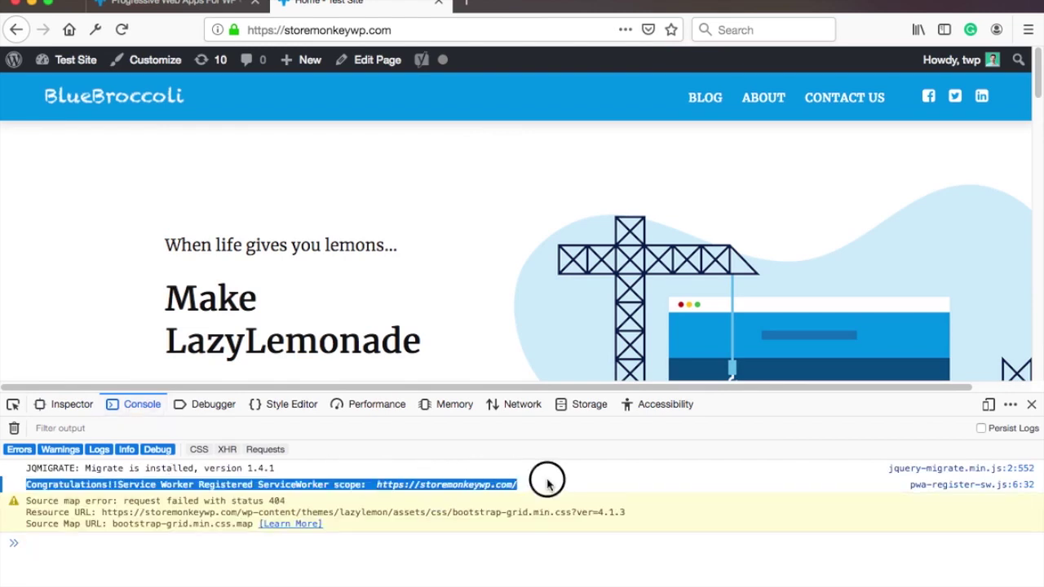
click(296, 484)
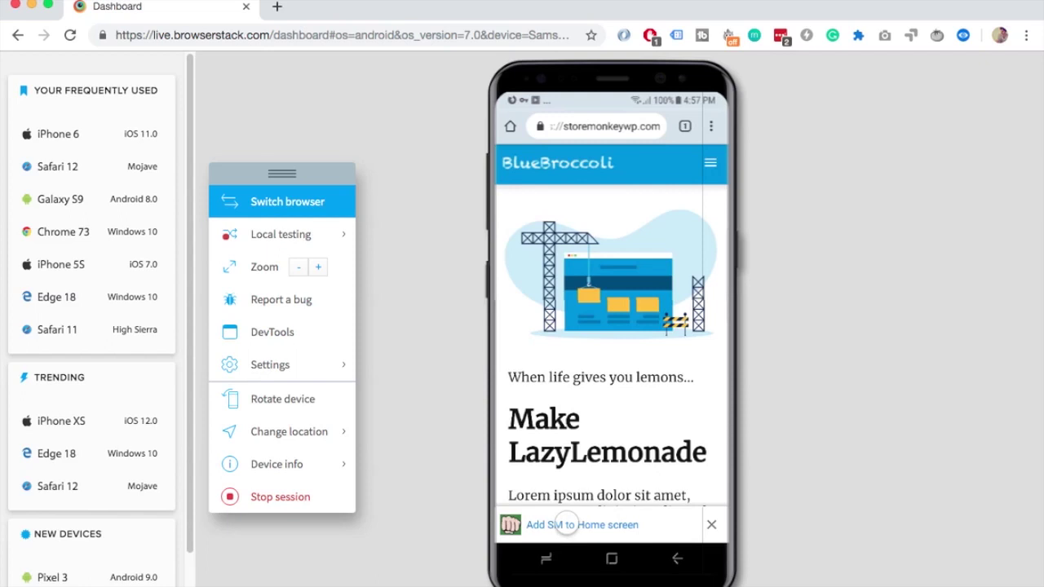
Step: Switch to the BrowserStack Android device and add the SM web app to its home screen
click(565, 525)
click(690, 366)
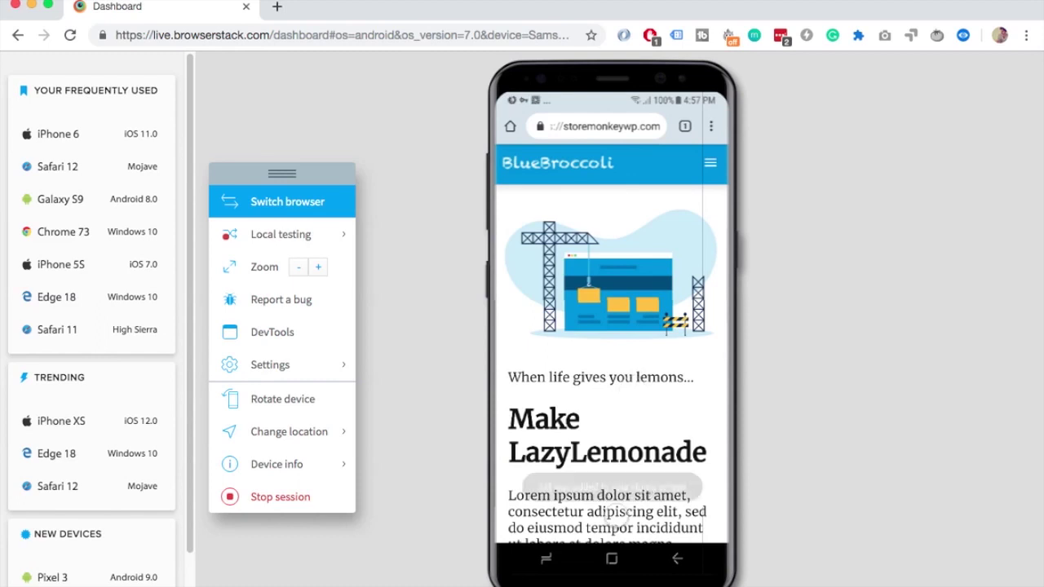
Step: Return to the Android device's home screen and launch the SM web app from its shortcut
click(611, 559)
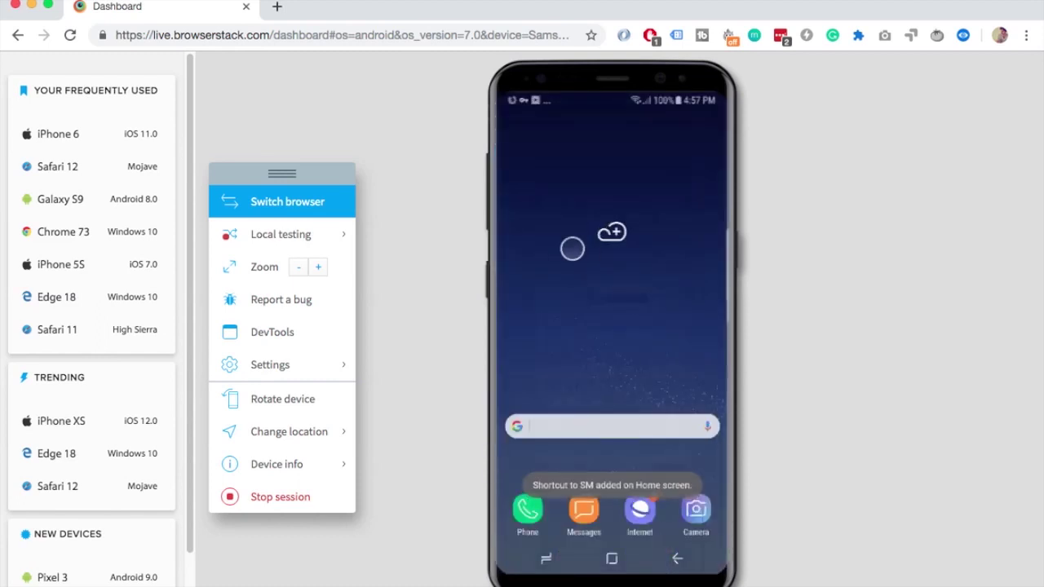
click(520, 150)
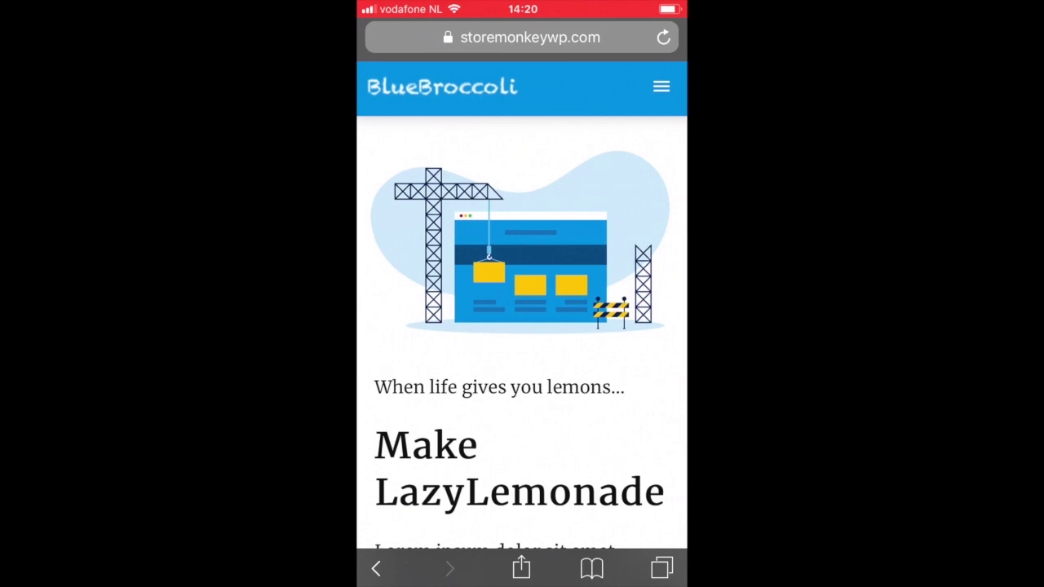
Step: On the iPhone, add storemonkeywp.com from Safari to the home screen under the name Test Site
click(521, 569)
drag(571, 464, 450, 465)
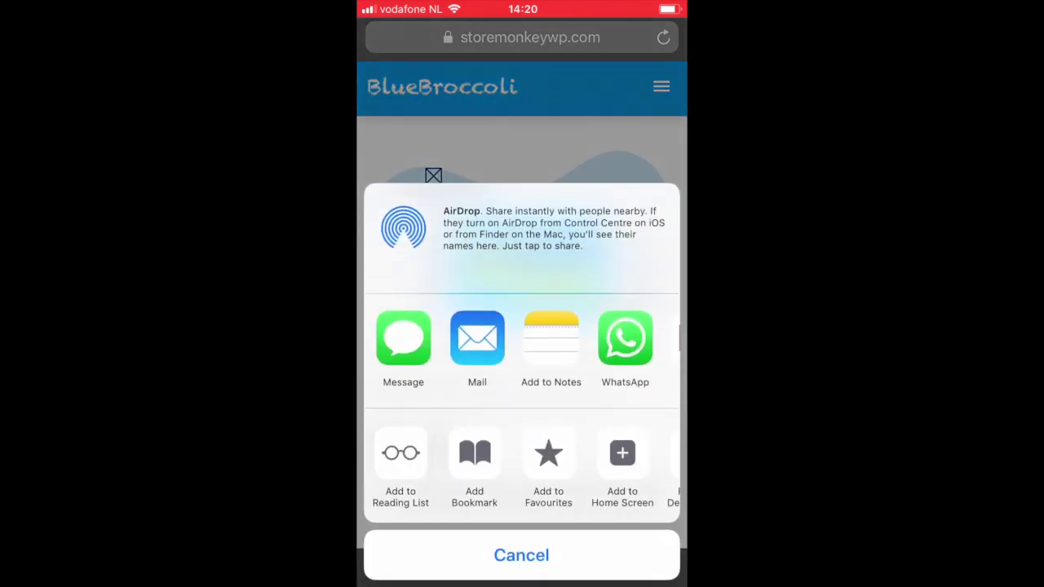
click(536, 452)
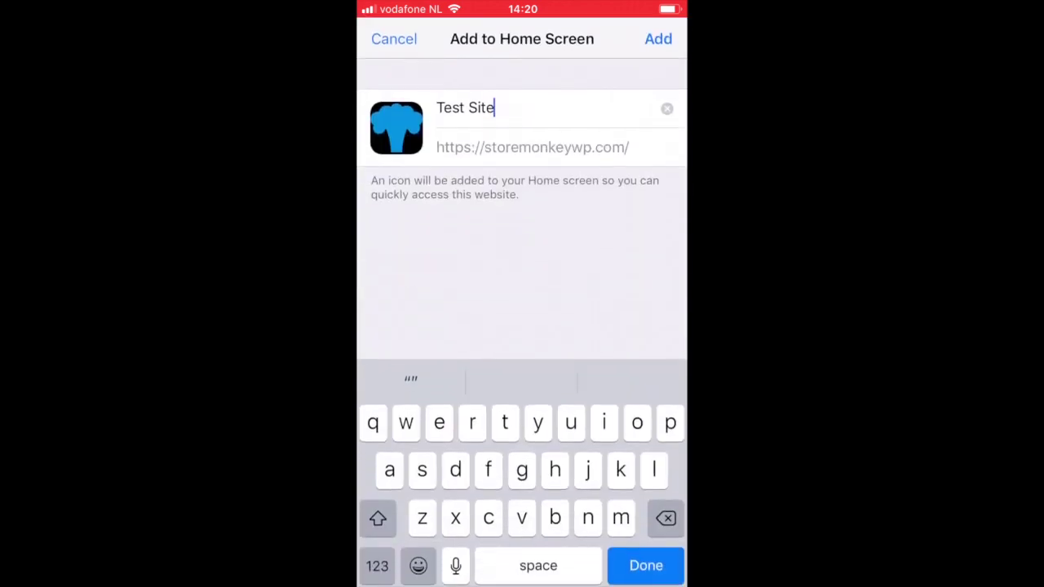
click(394, 39)
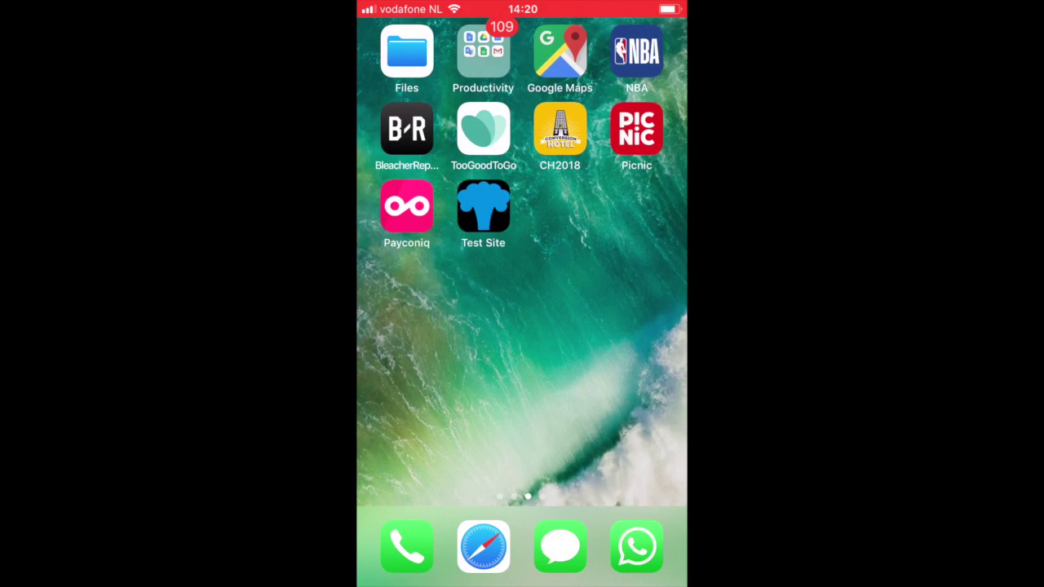
Step: Launch the Test Site web app from the iPhone's home screen and browse its home page down to Latest Posts
click(484, 206)
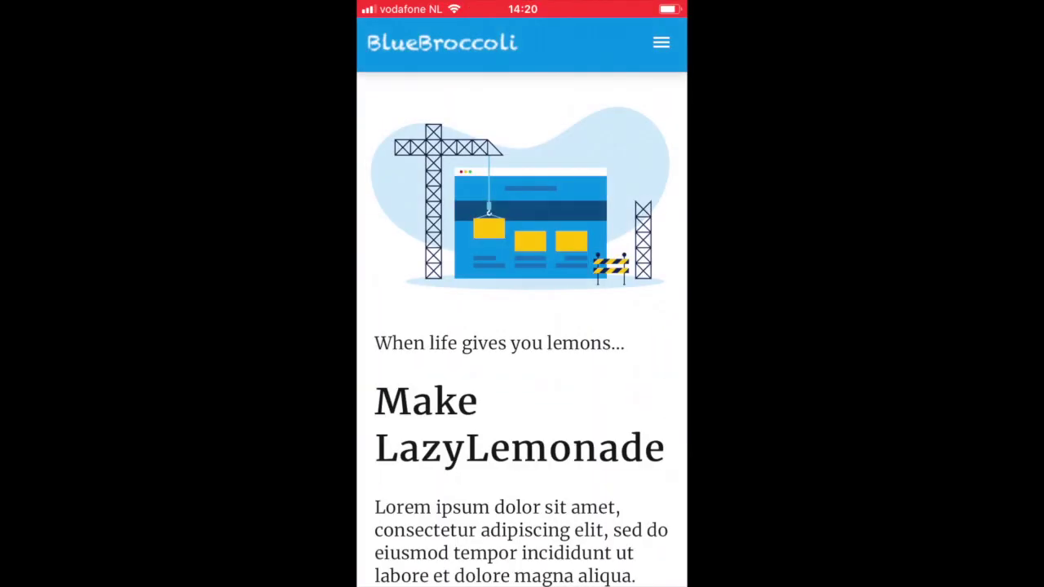
scroll(522, 326, down, 15)
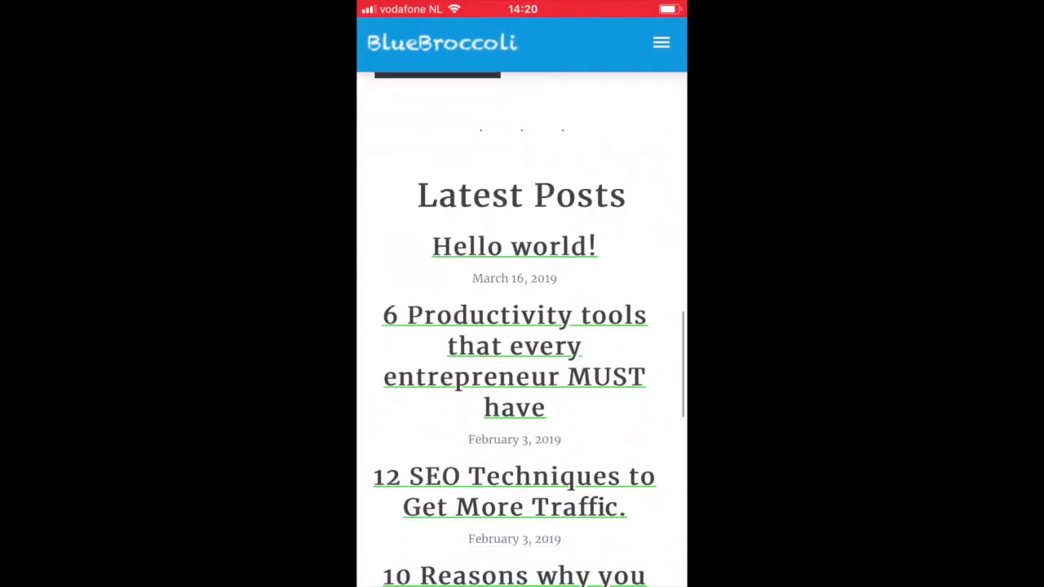